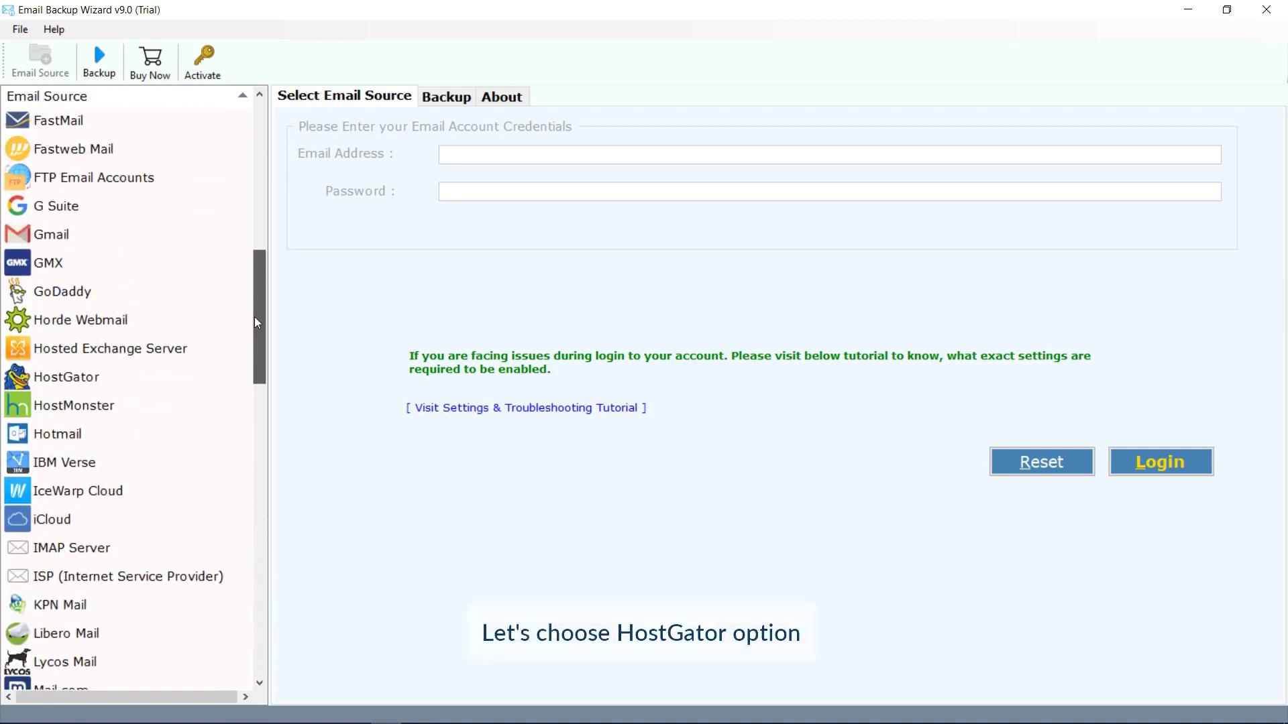
- Choose HostGator as the email source and enter the account's email address and password, leaving Advance Mode off
click(41, 382)
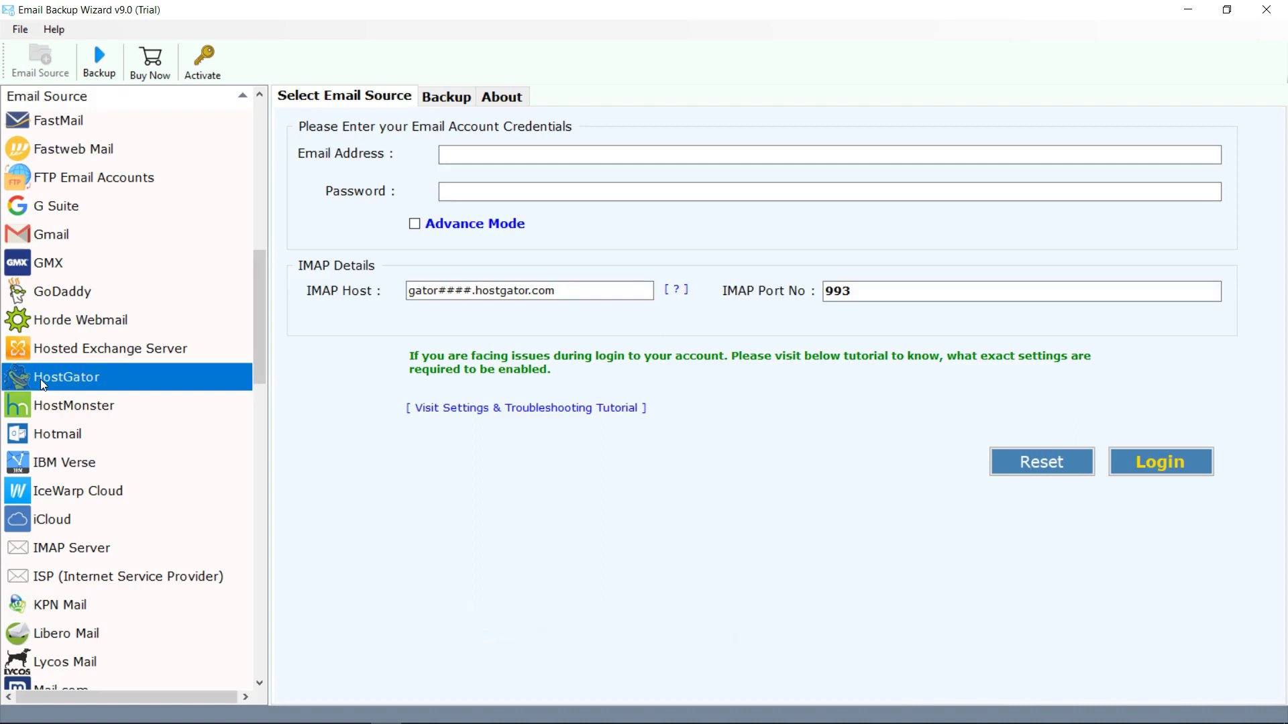
click(455, 153)
text(xxxxxxxxxxxxxxx@recove)
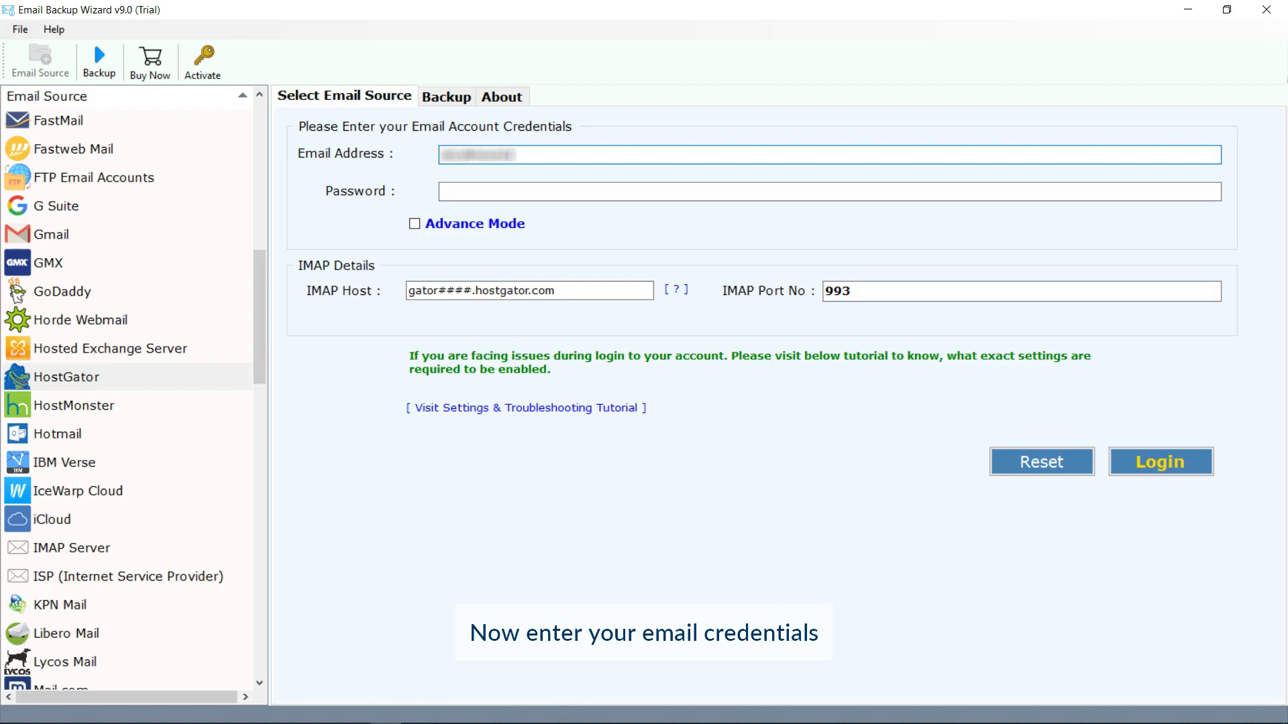
text(rytools.com)
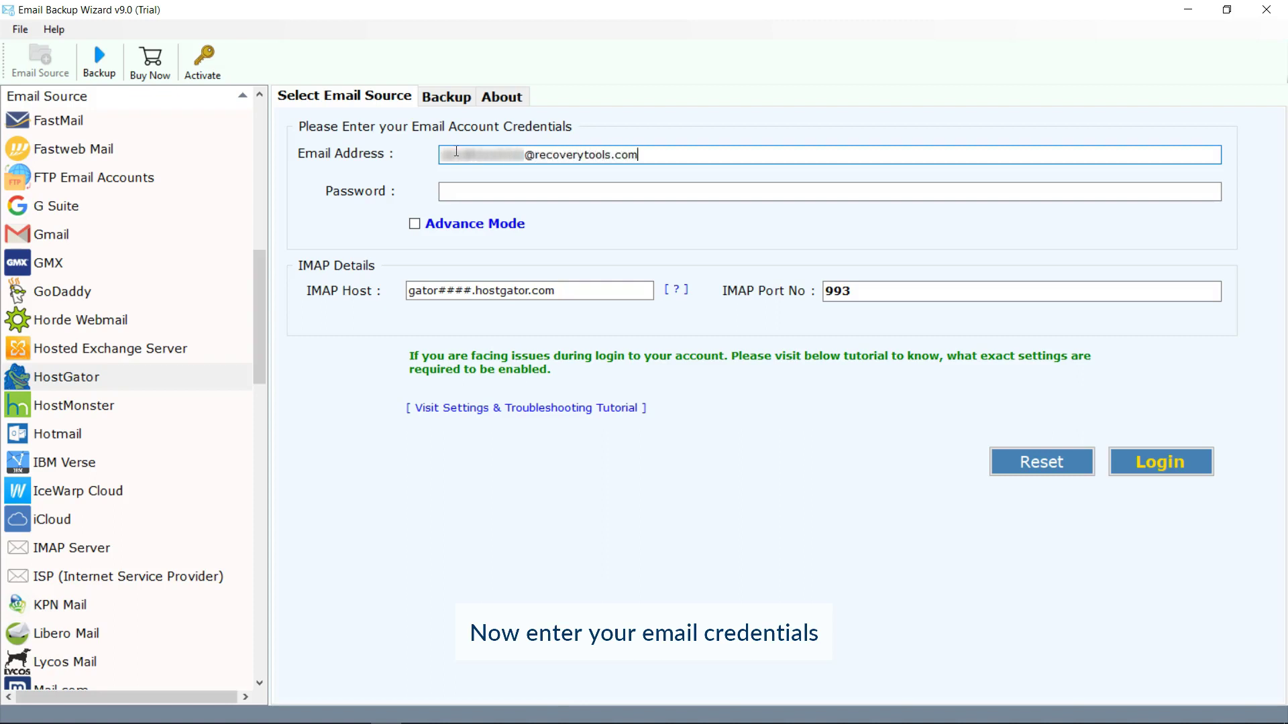
key(Tab)
text(••••••••••)
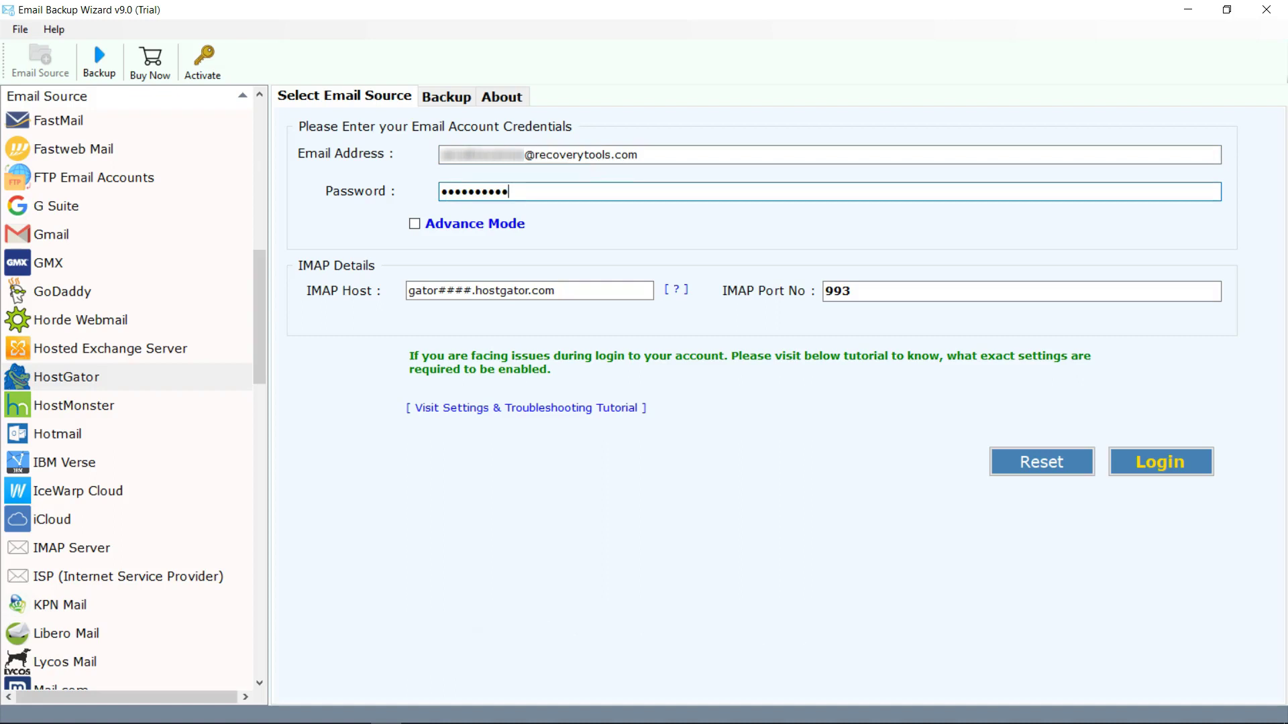
click(414, 225)
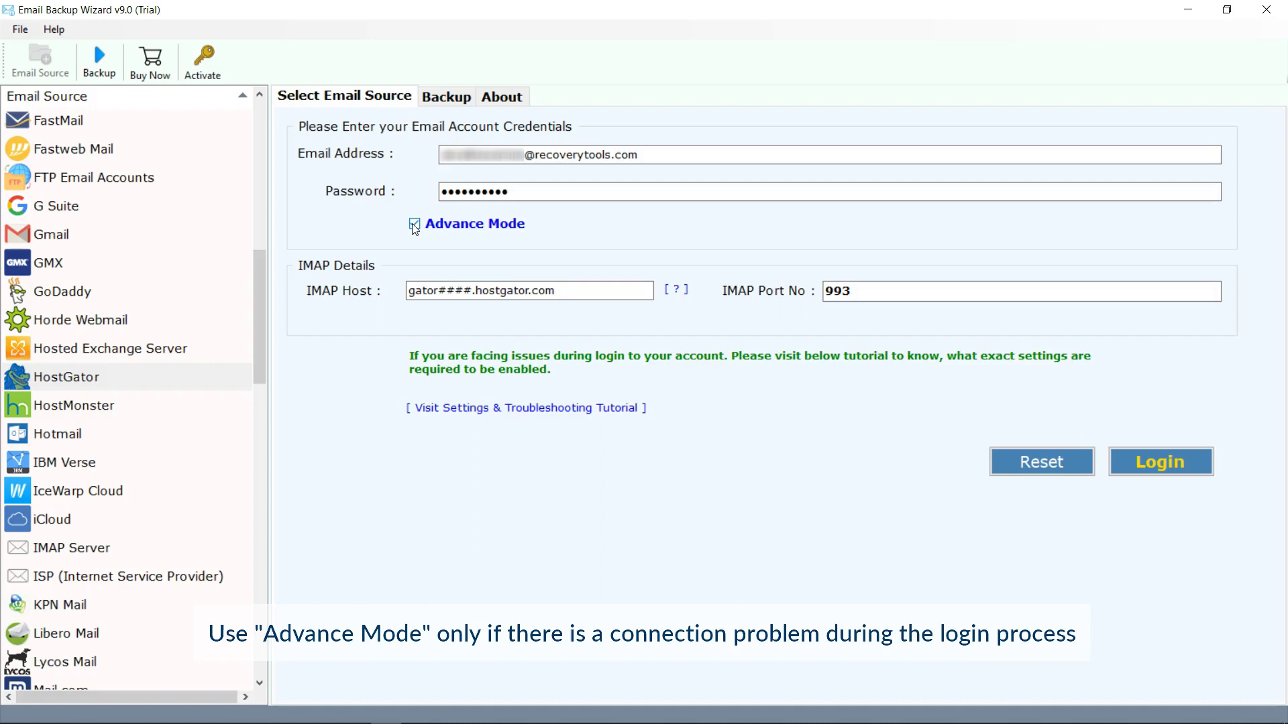
click(414, 225)
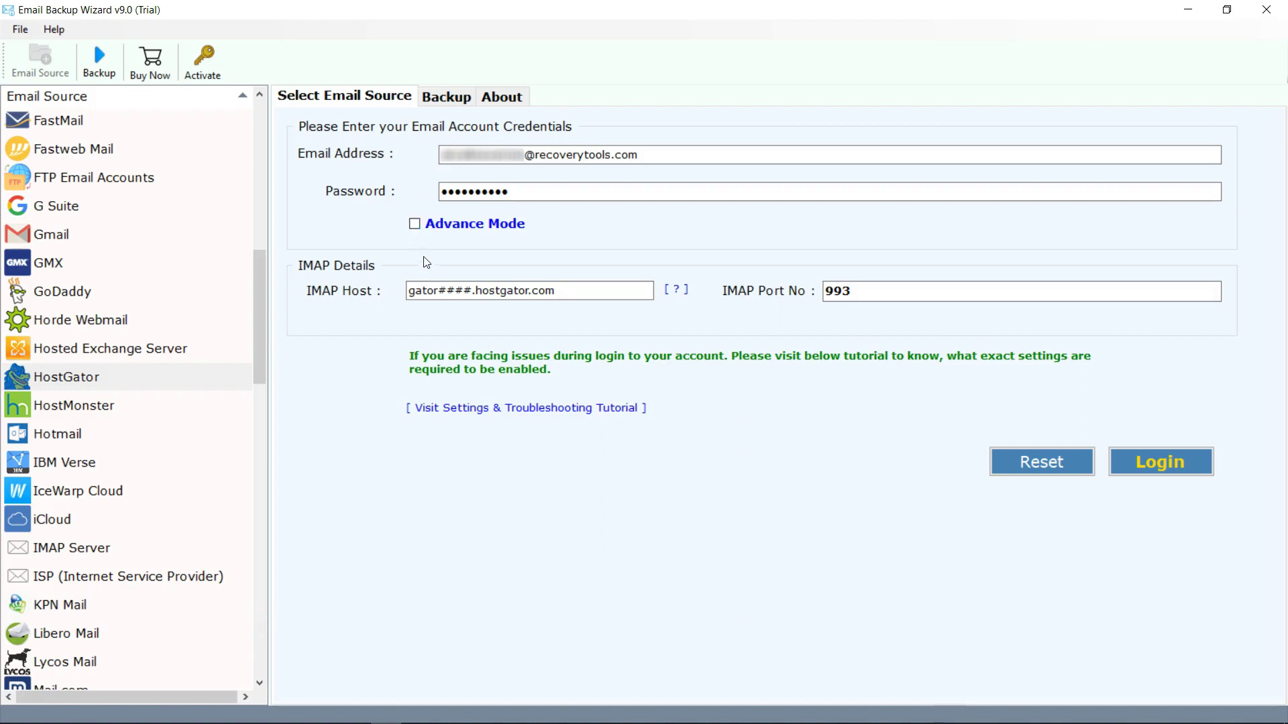
- Set the IMAP host to gator4054.hostgator.com and log in to the HostGator account
click(562, 296)
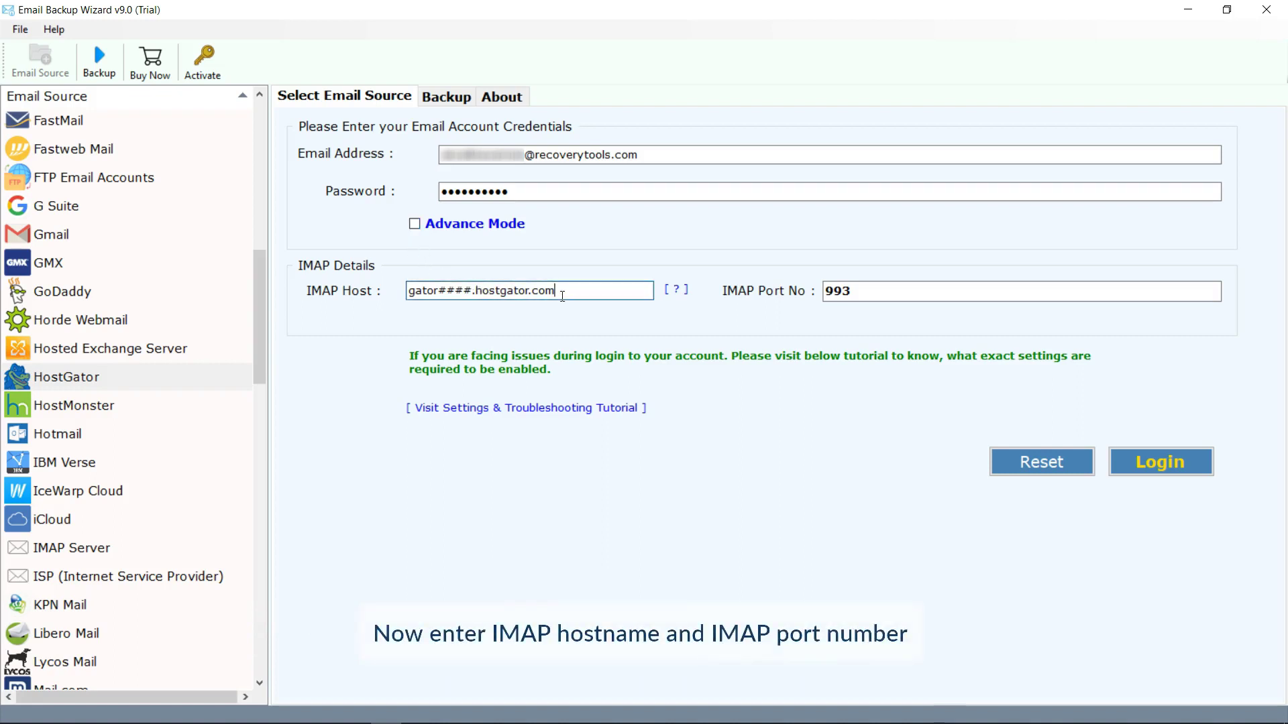
drag(472, 290, 440, 290)
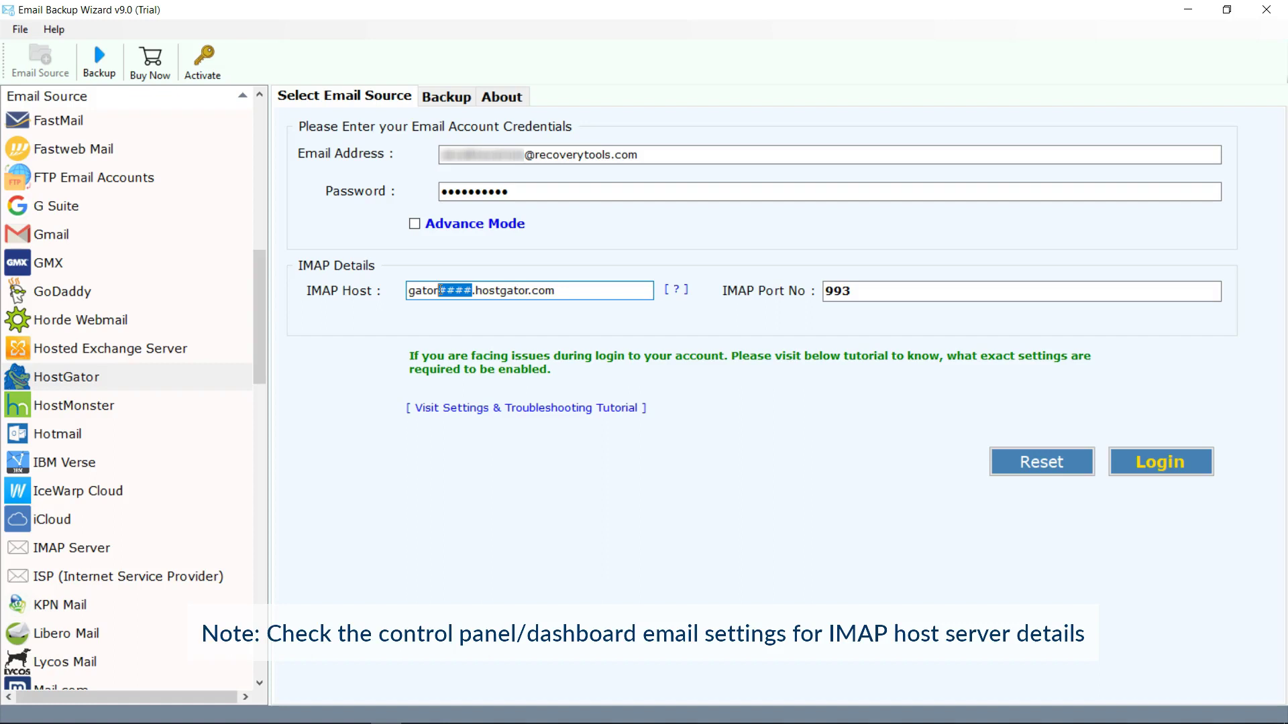
text(4054)
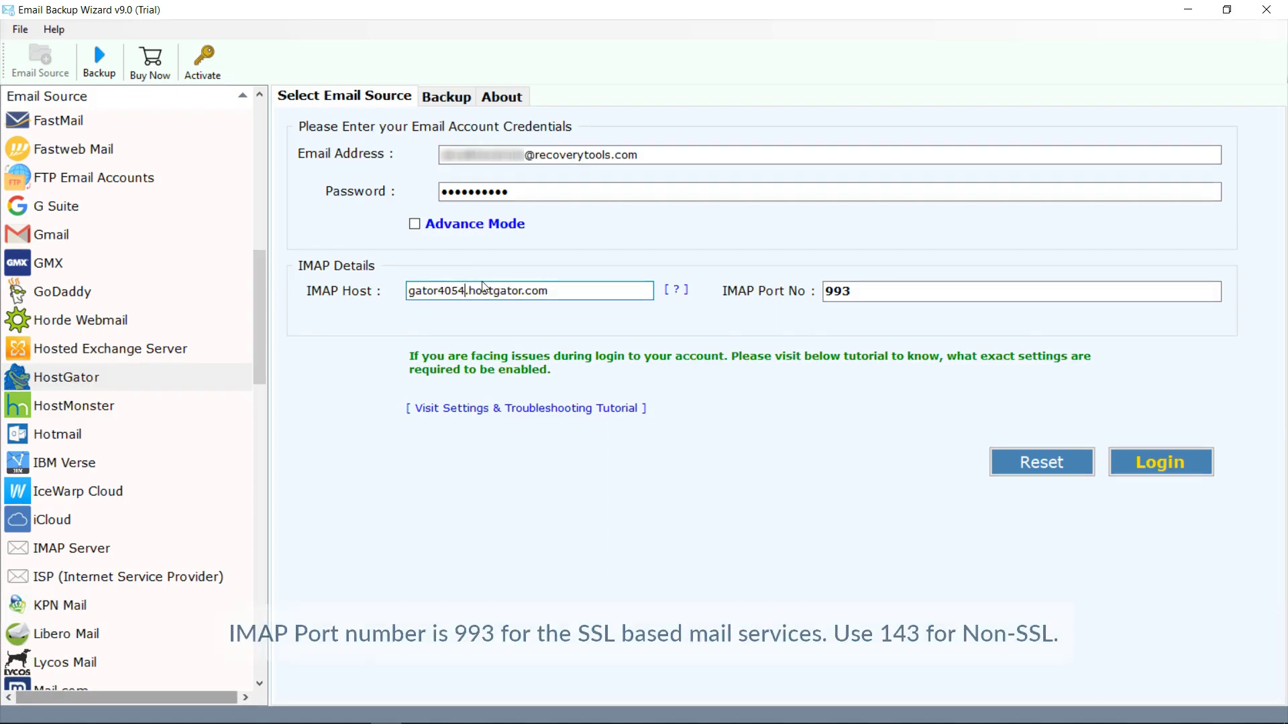
click(865, 290)
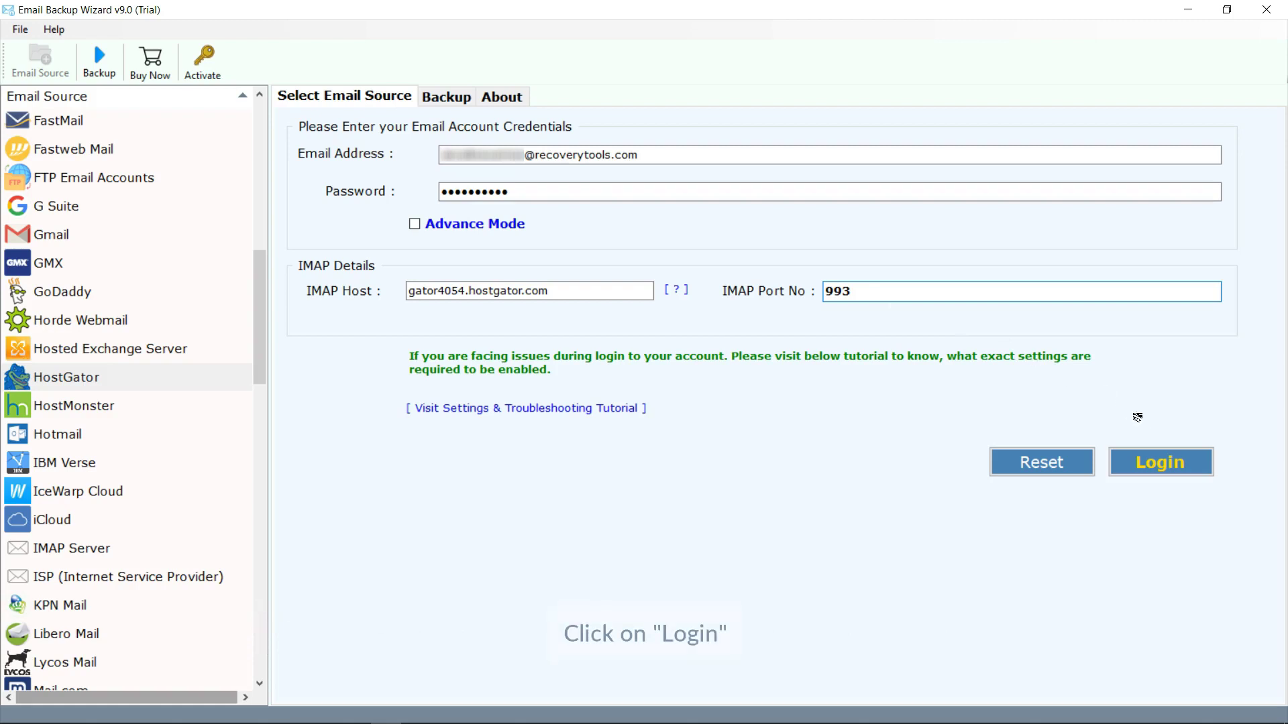
click(1166, 468)
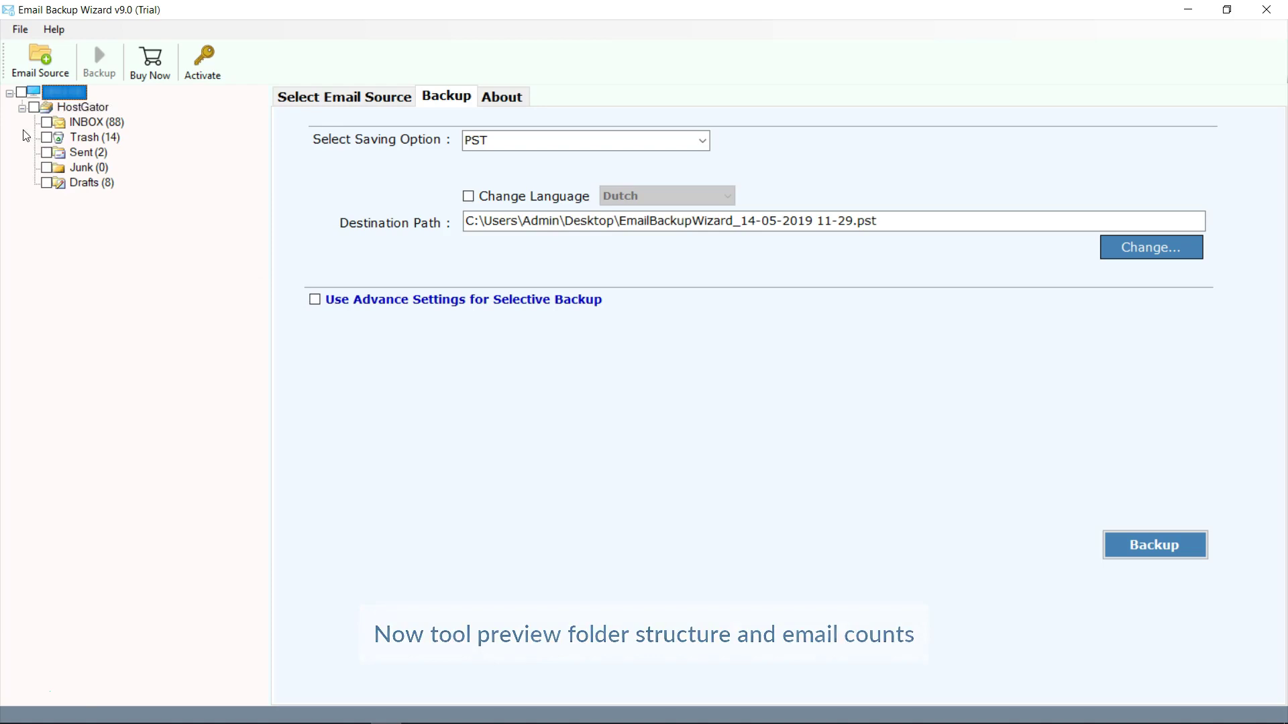
- Select the INBOX, Sent and Drafts folders for migration and choose Gmail as the saving option
click(46, 124)
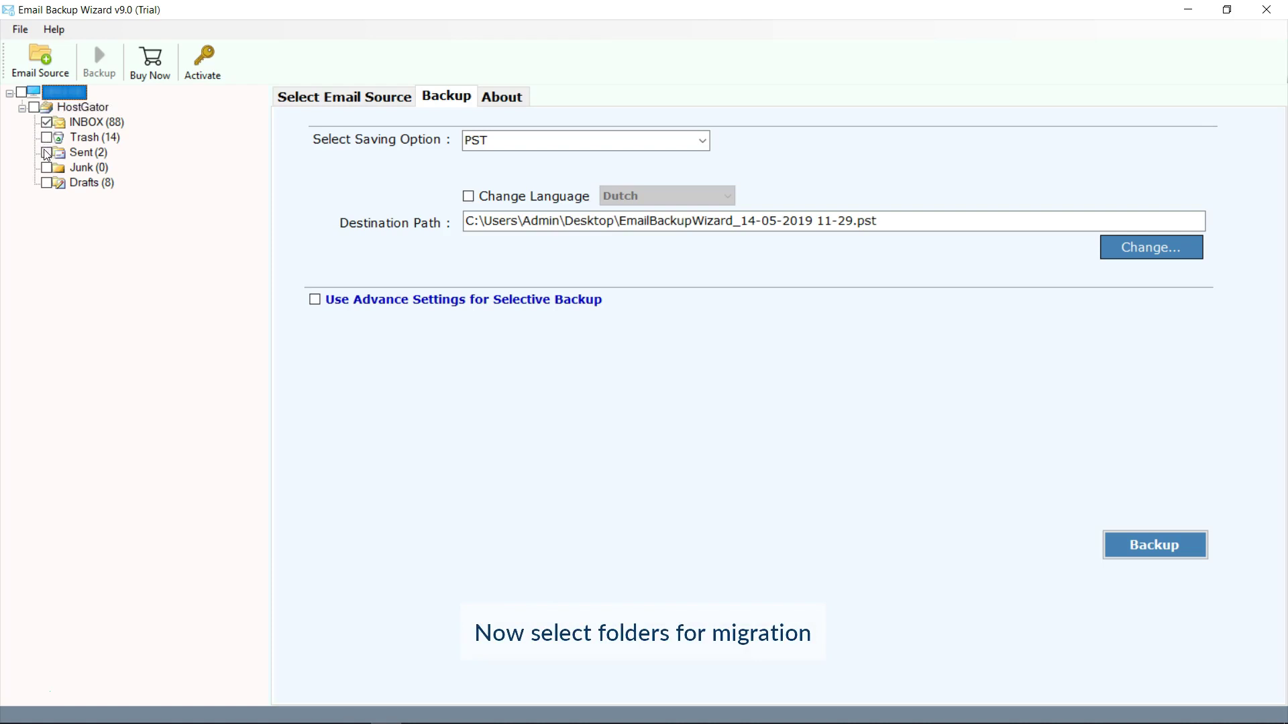
click(46, 184)
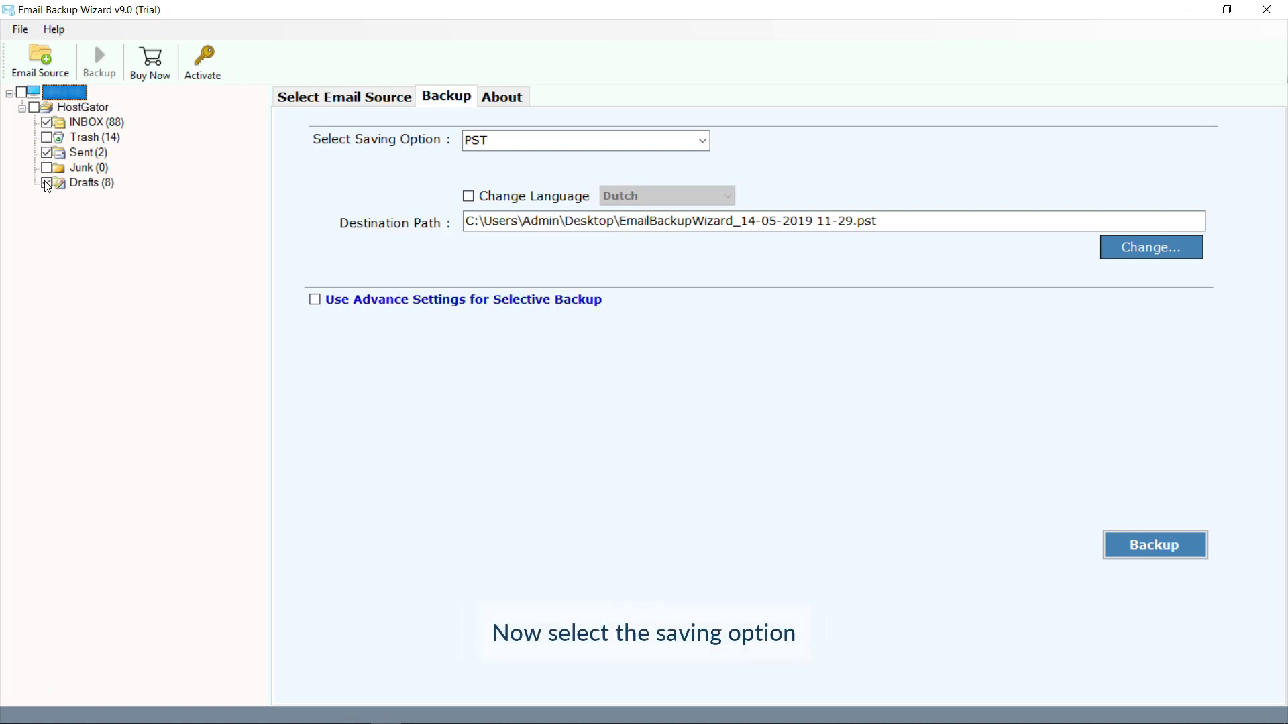
click(703, 140)
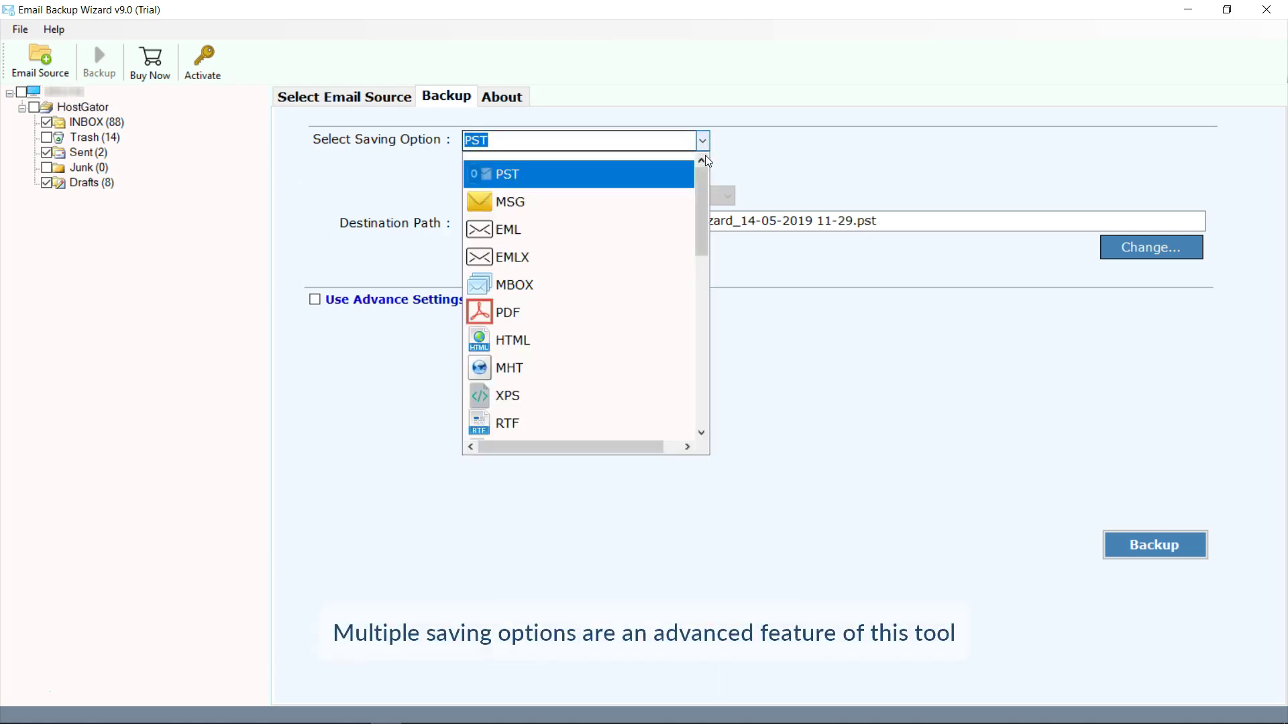
drag(702, 175, 697, 360)
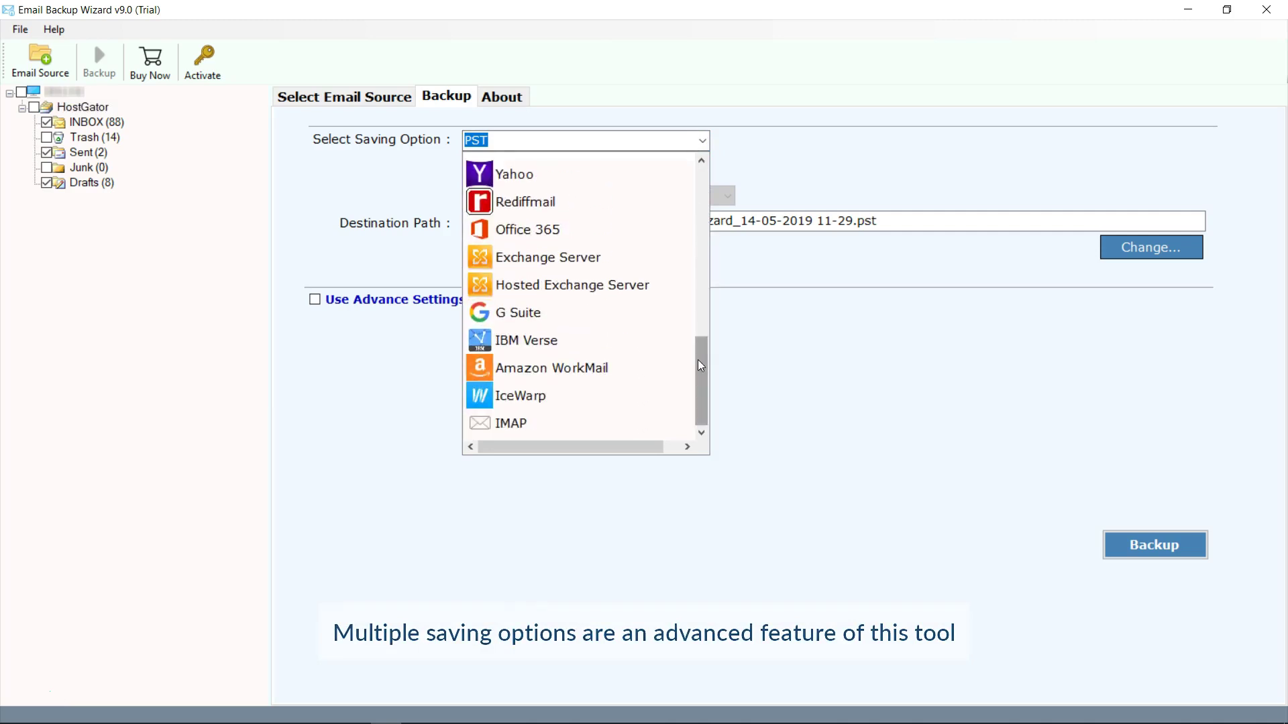
drag(698, 359, 698, 342)
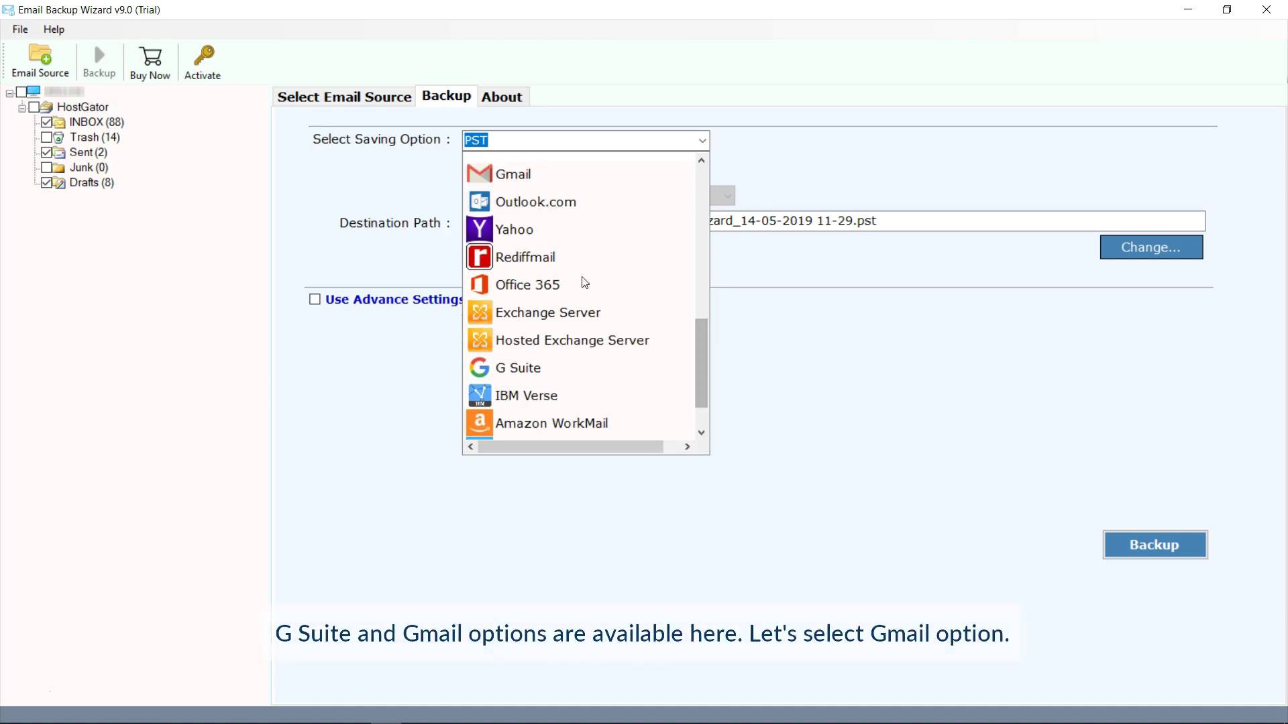
click(480, 173)
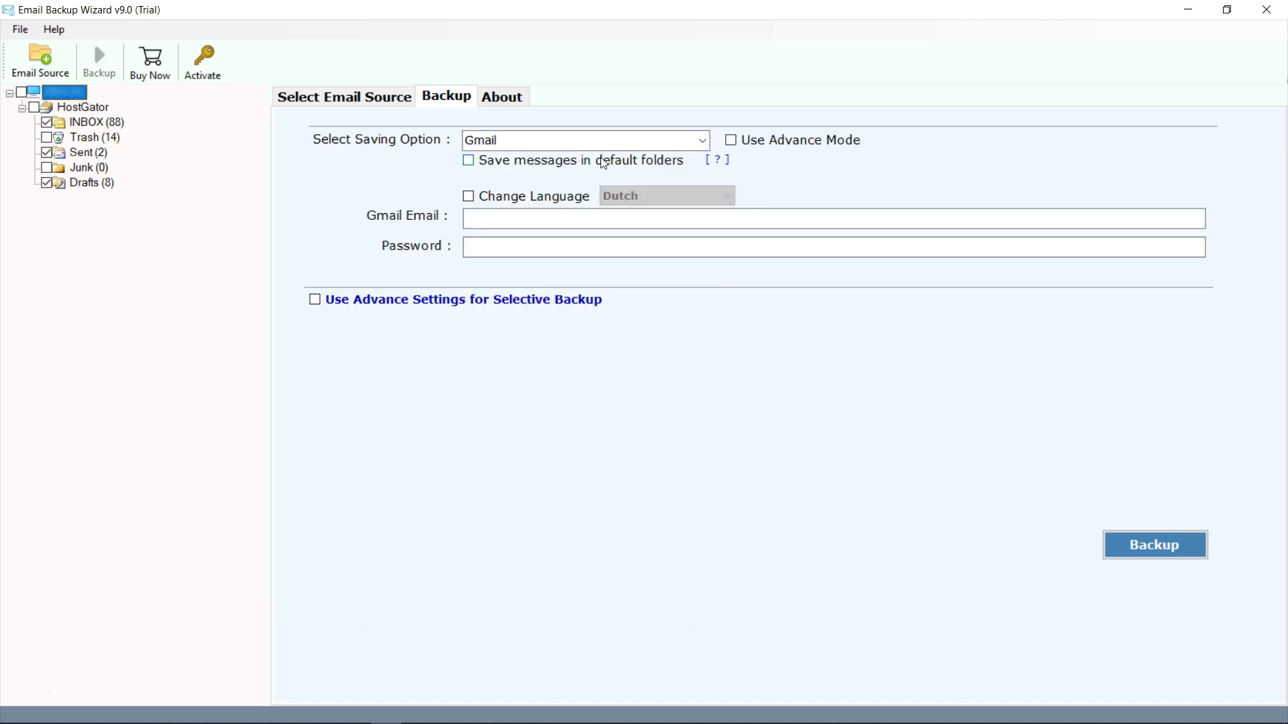
click(730, 141)
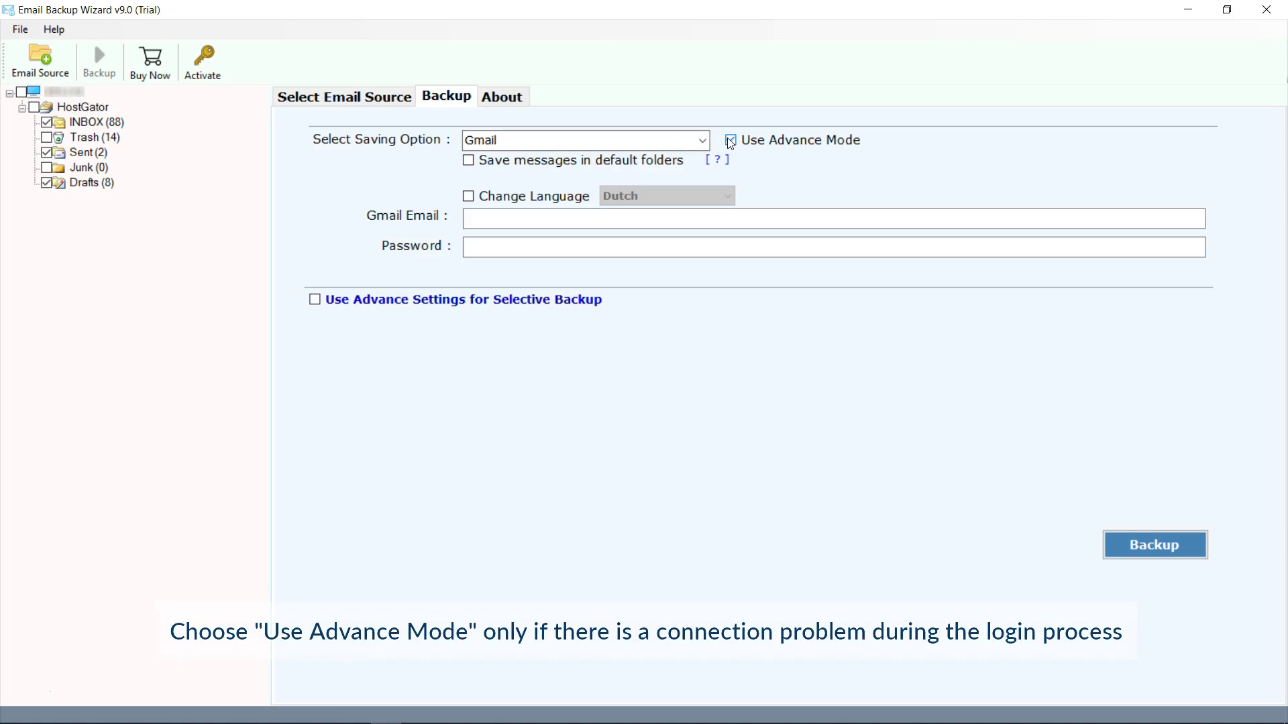
click(730, 141)
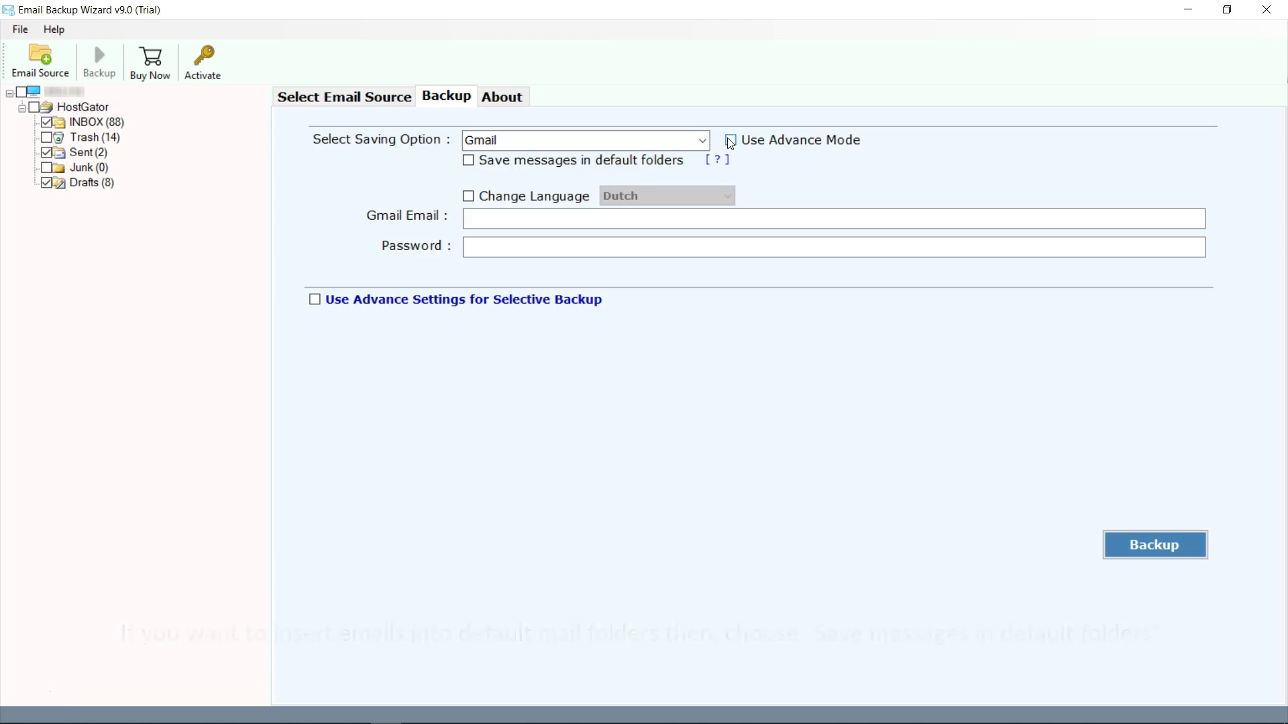
click(469, 161)
click(469, 162)
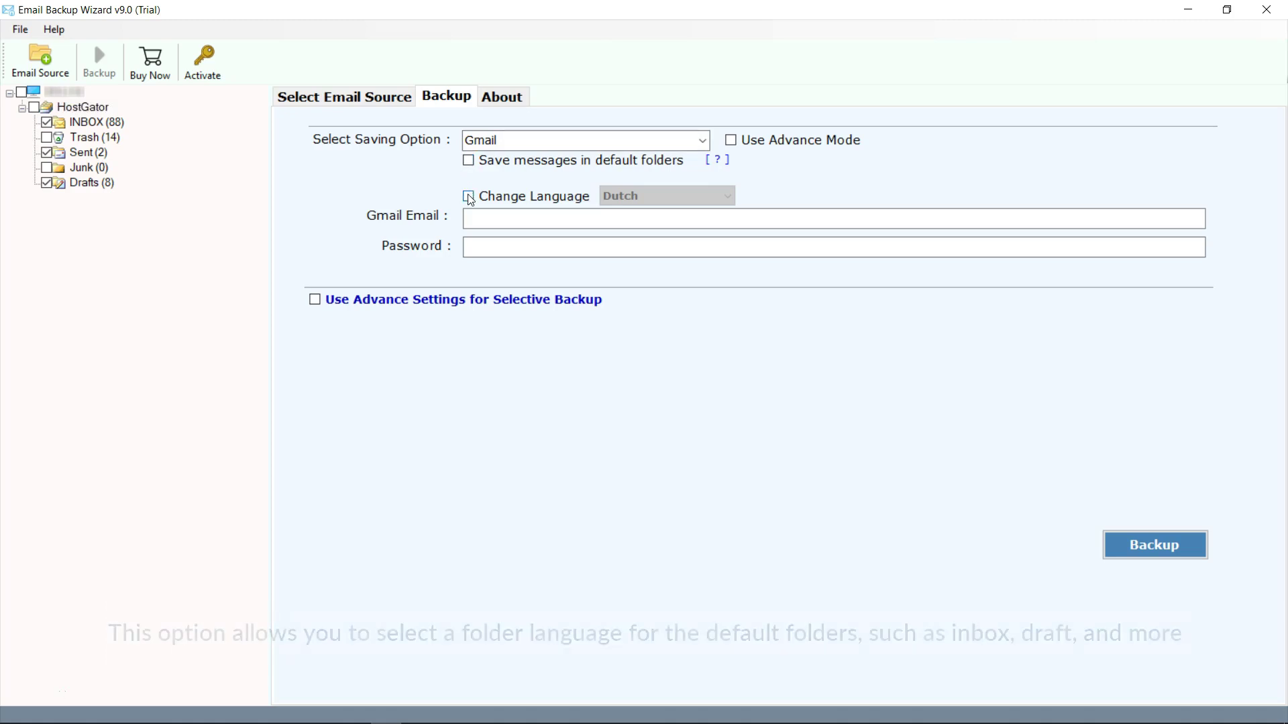
click(469, 197)
click(633, 196)
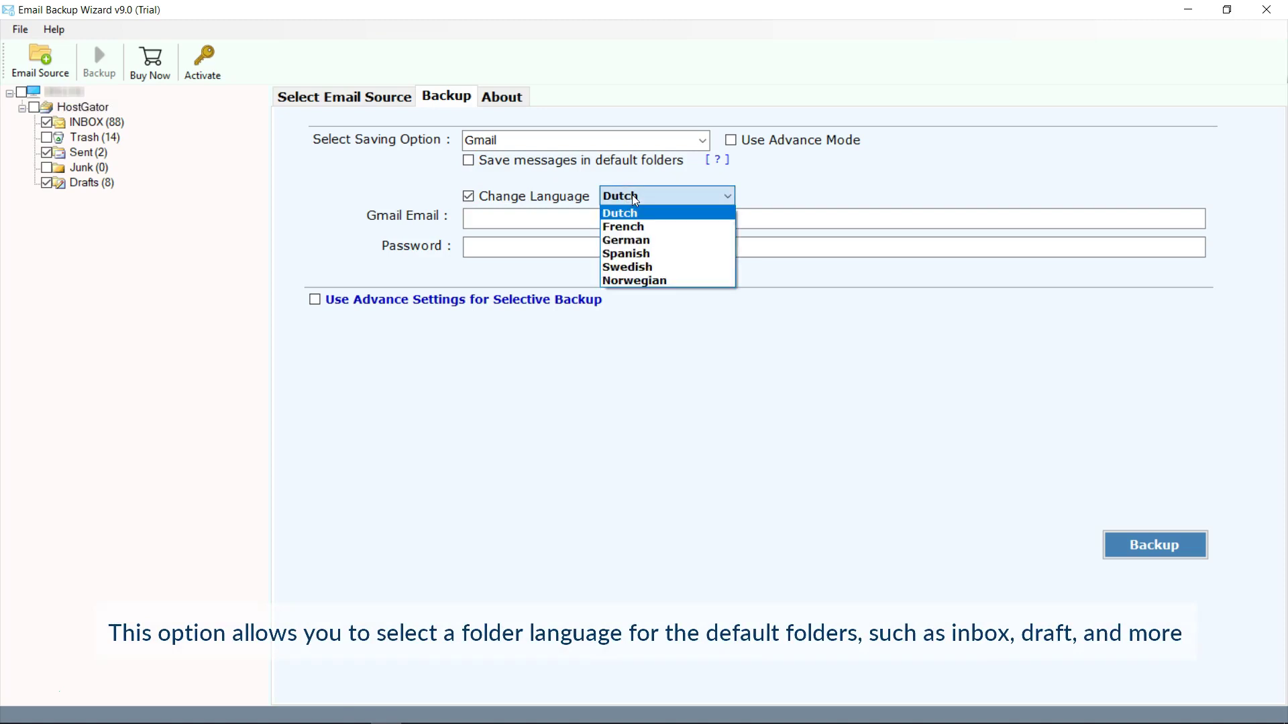
click(631, 195)
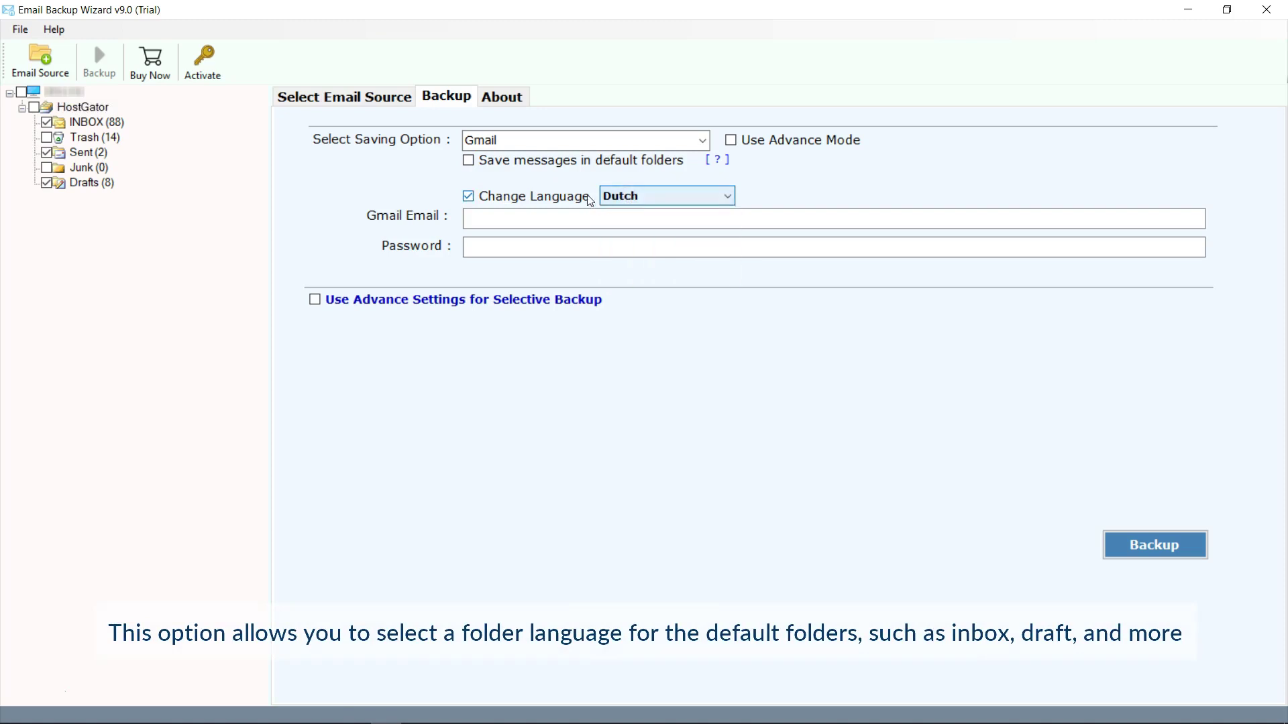
click(472, 200)
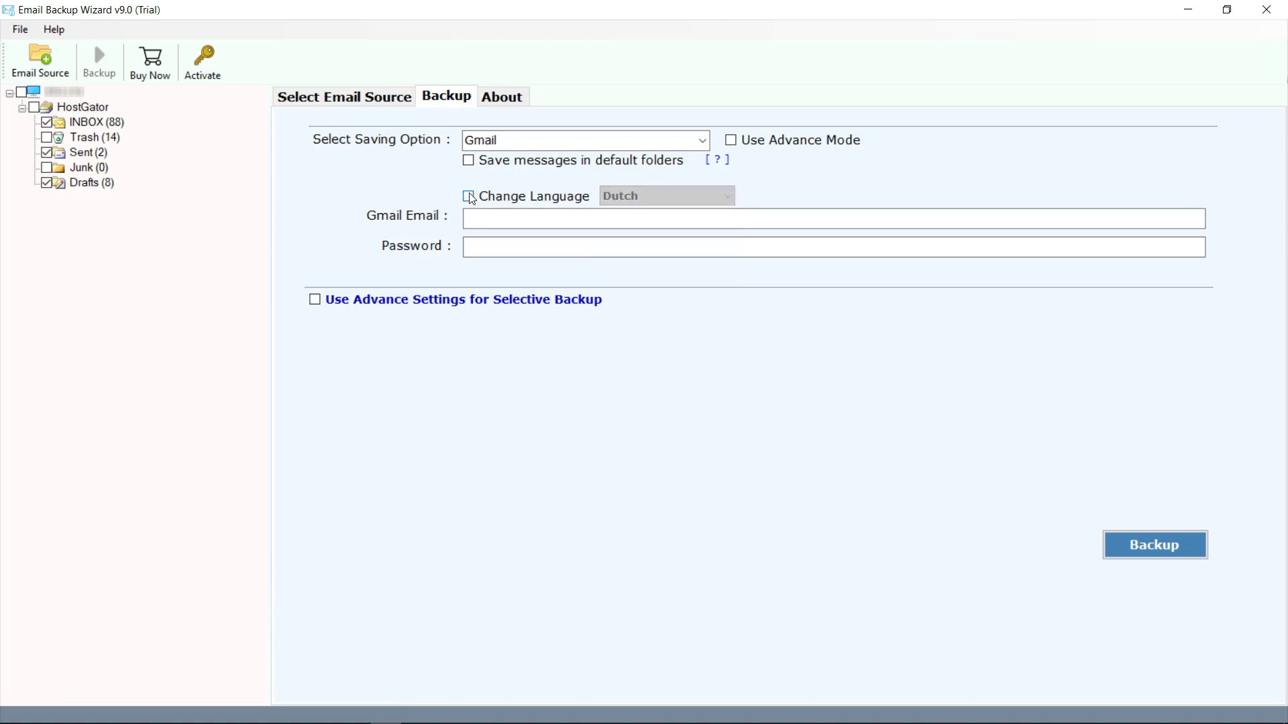
- Enter the destination Gmail account's email address and password
click(467, 218)
text(email@gmail.com)
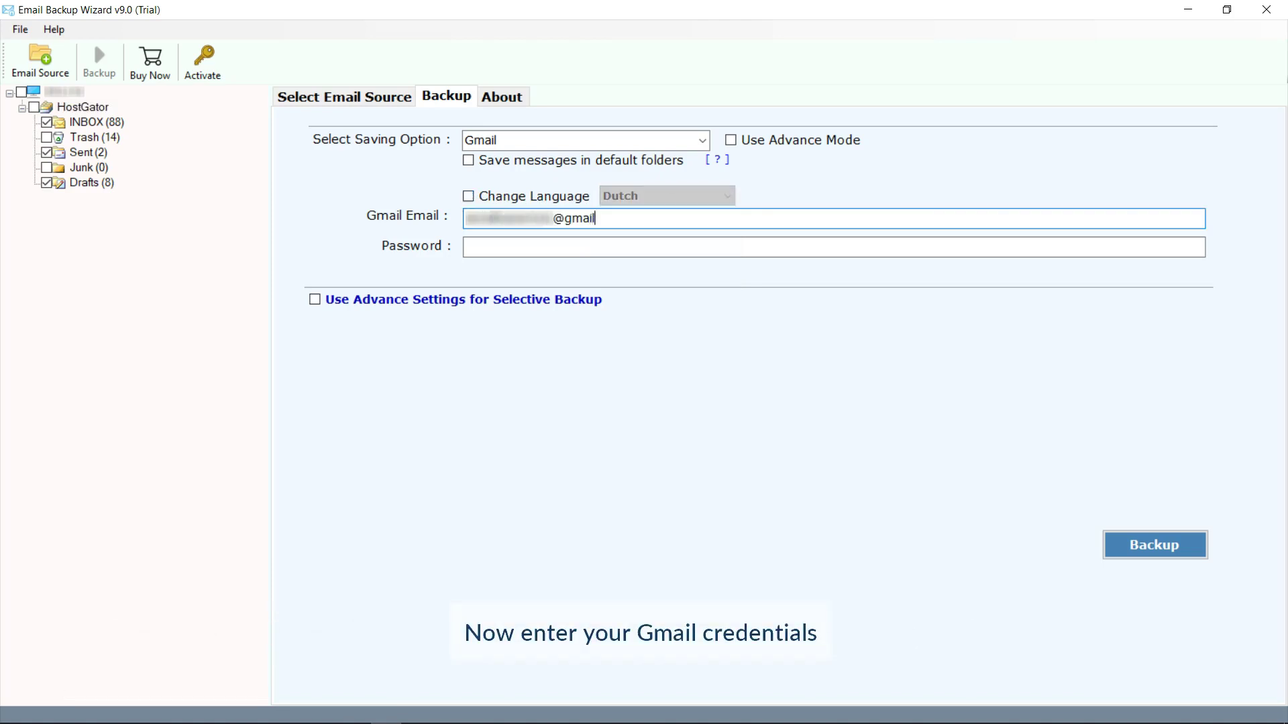
click(489, 244)
text(**********)
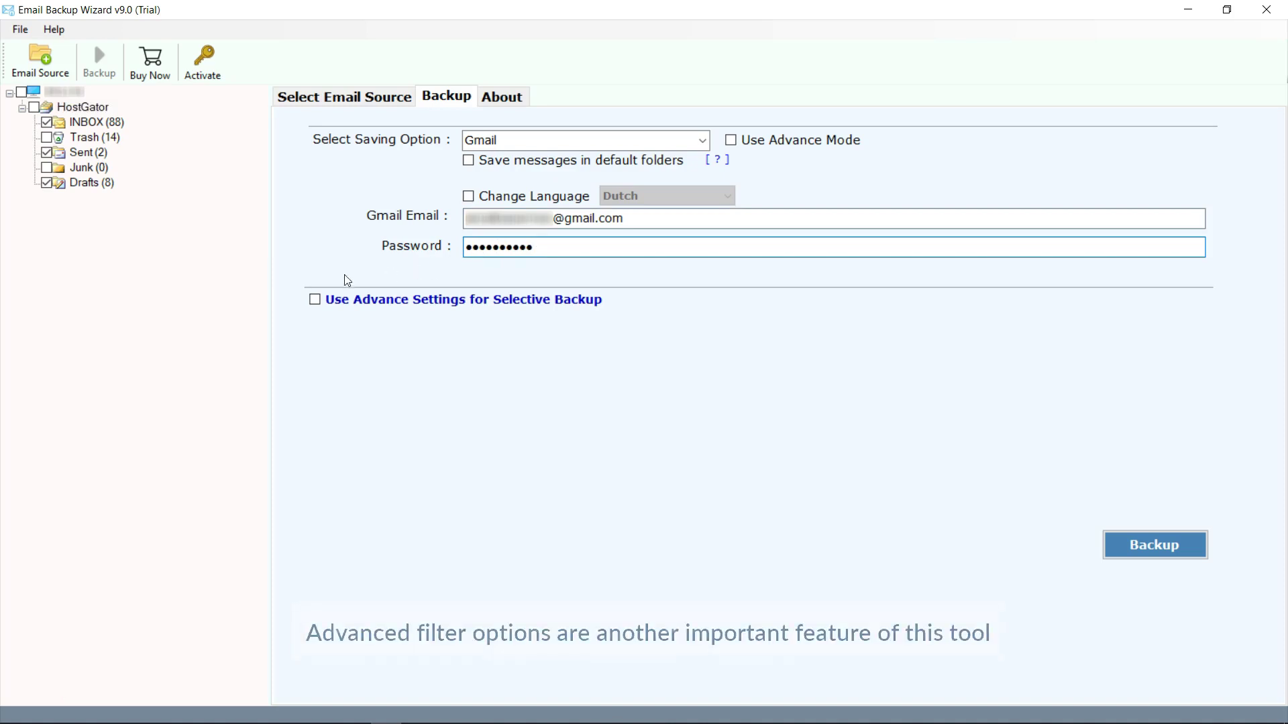
click(314, 300)
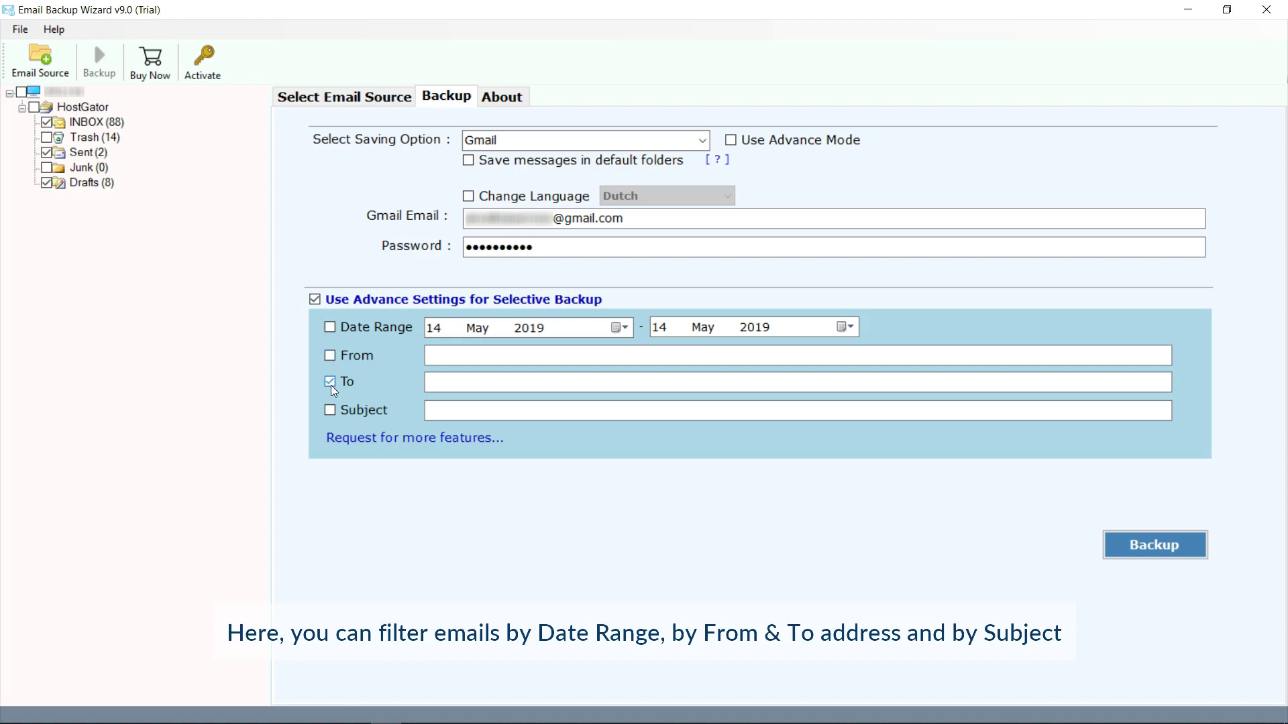
click(330, 409)
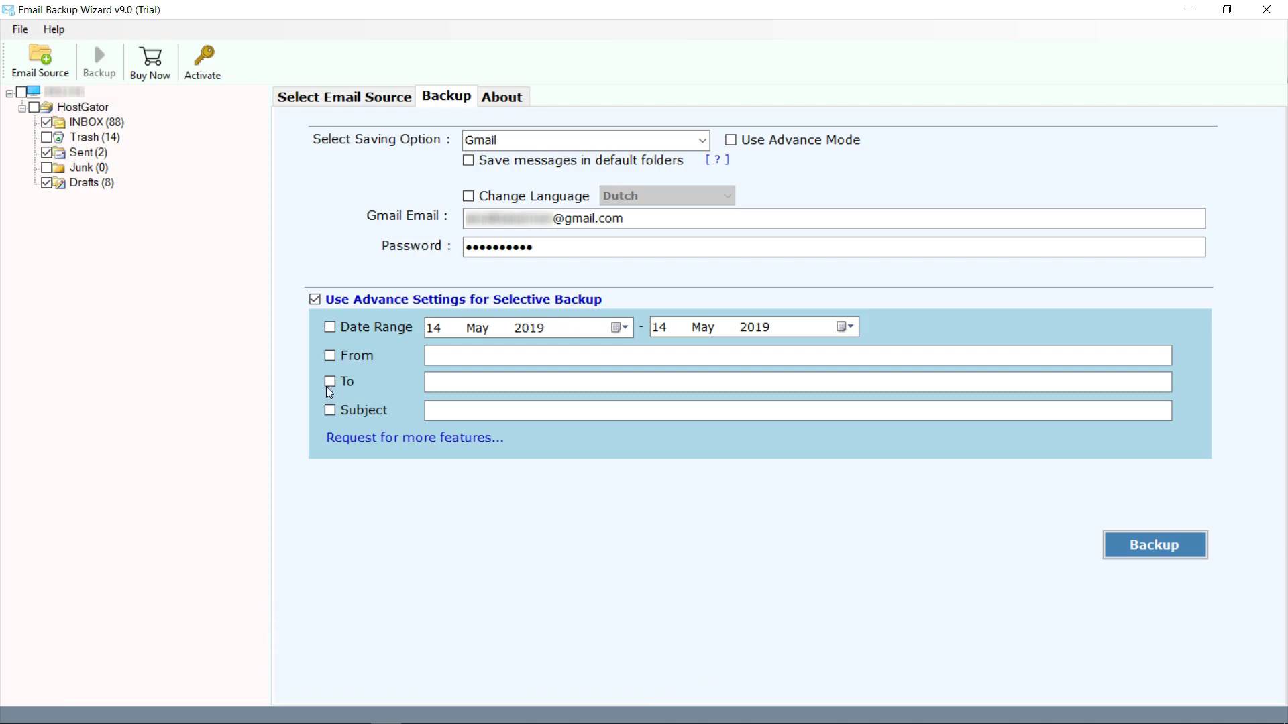
click(315, 301)
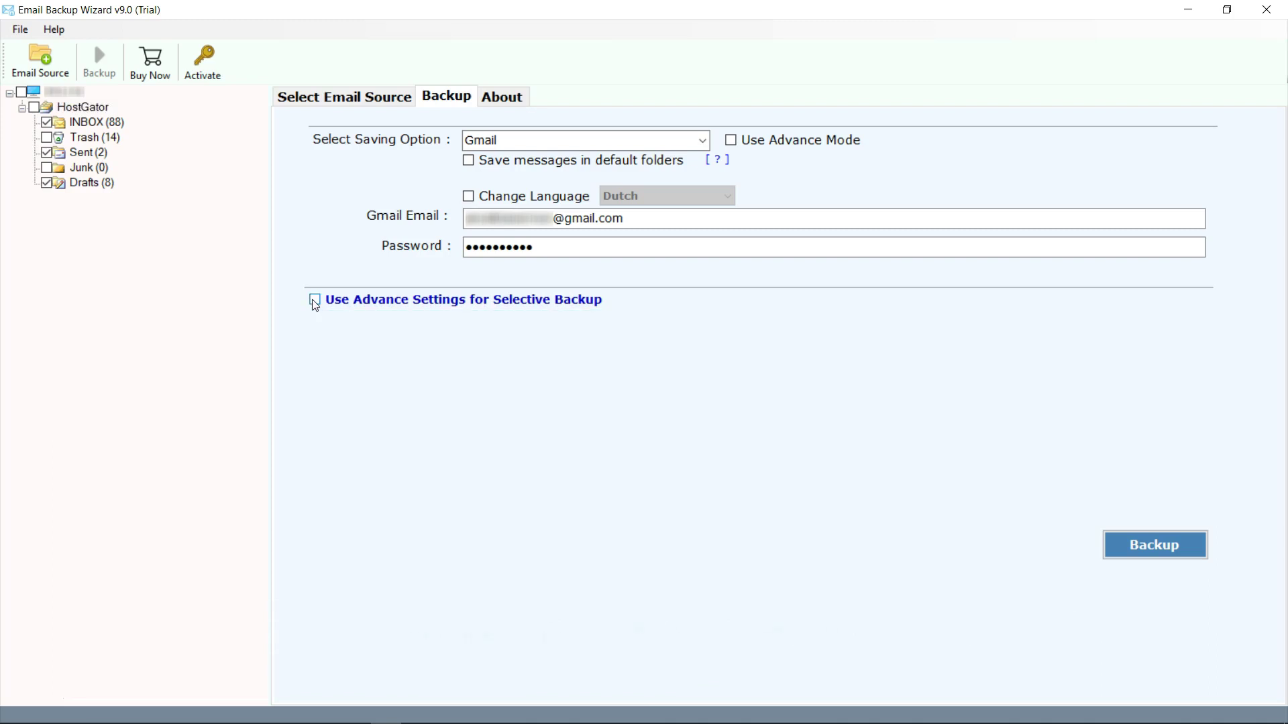
- Run the backup of the selected folders to Gmail and dismiss the messages that follow
click(1149, 546)
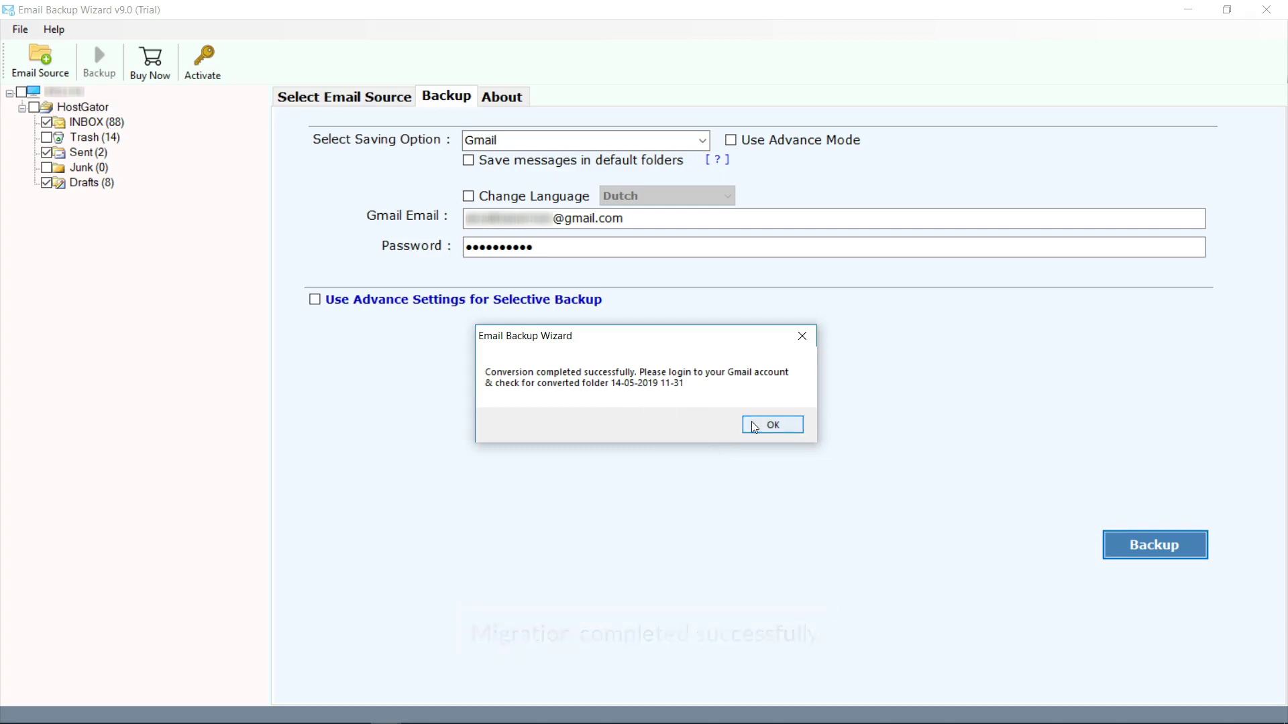
click(774, 427)
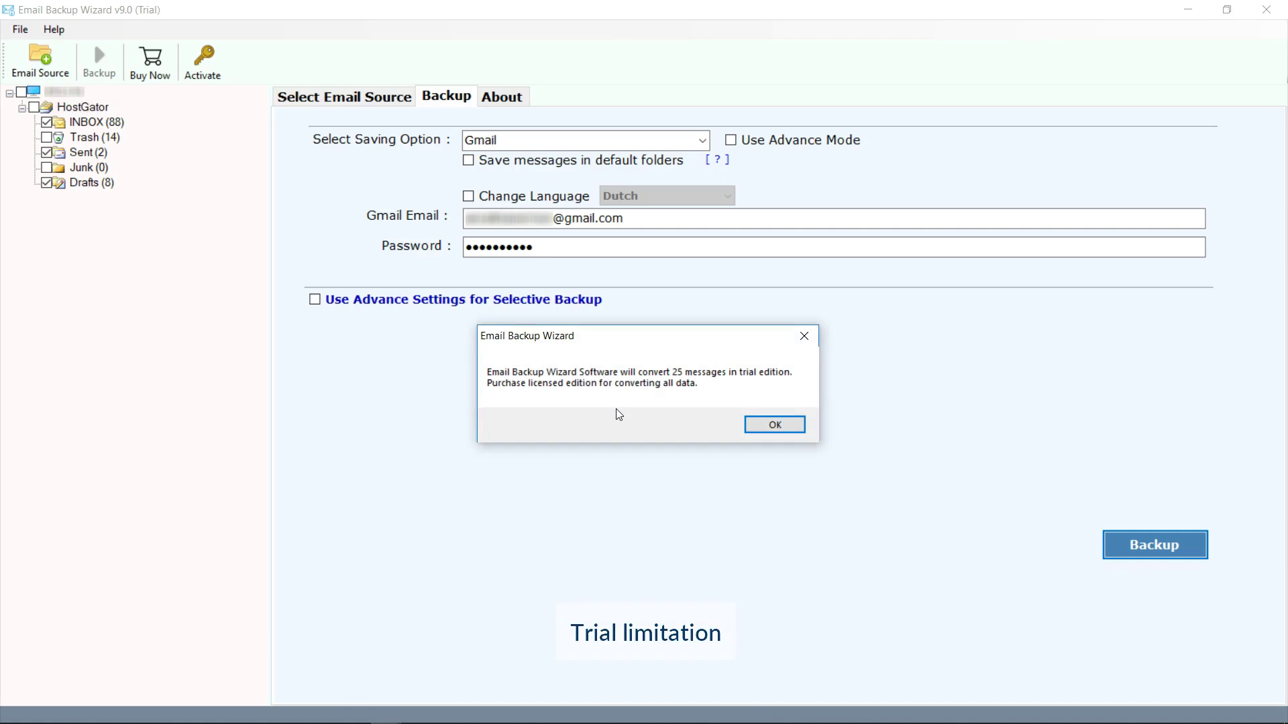
click(775, 426)
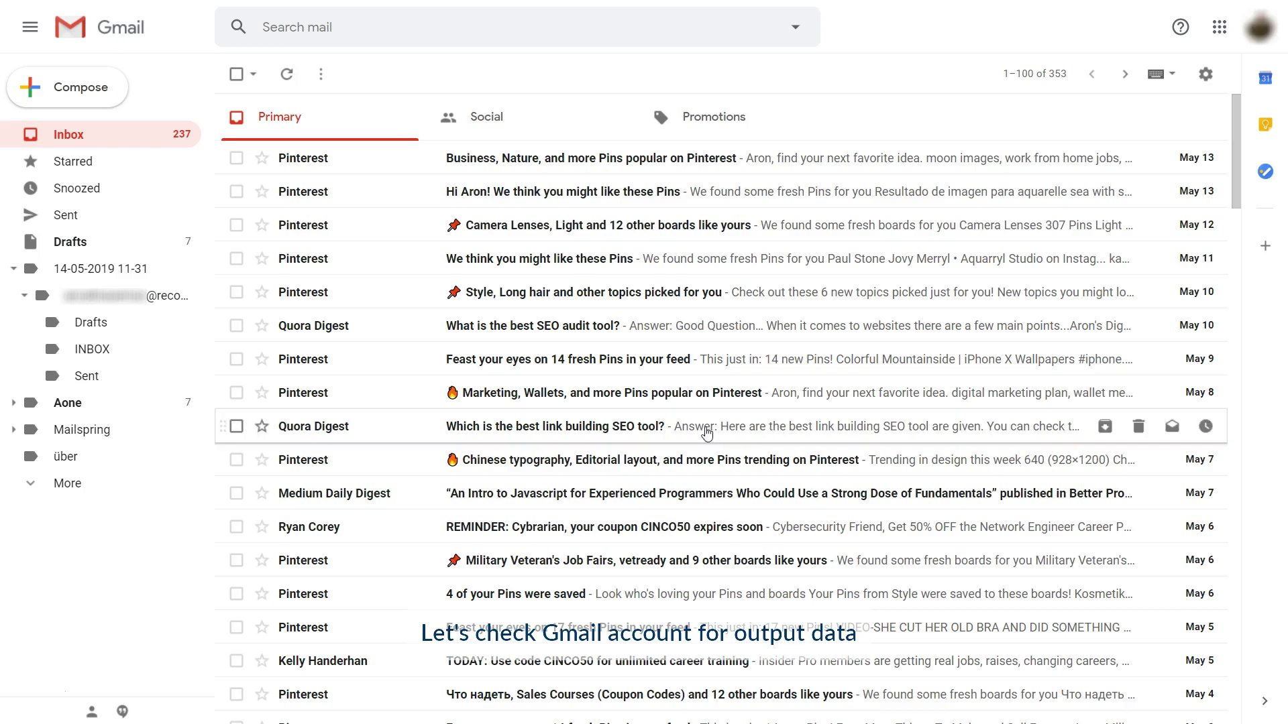
click(105, 346)
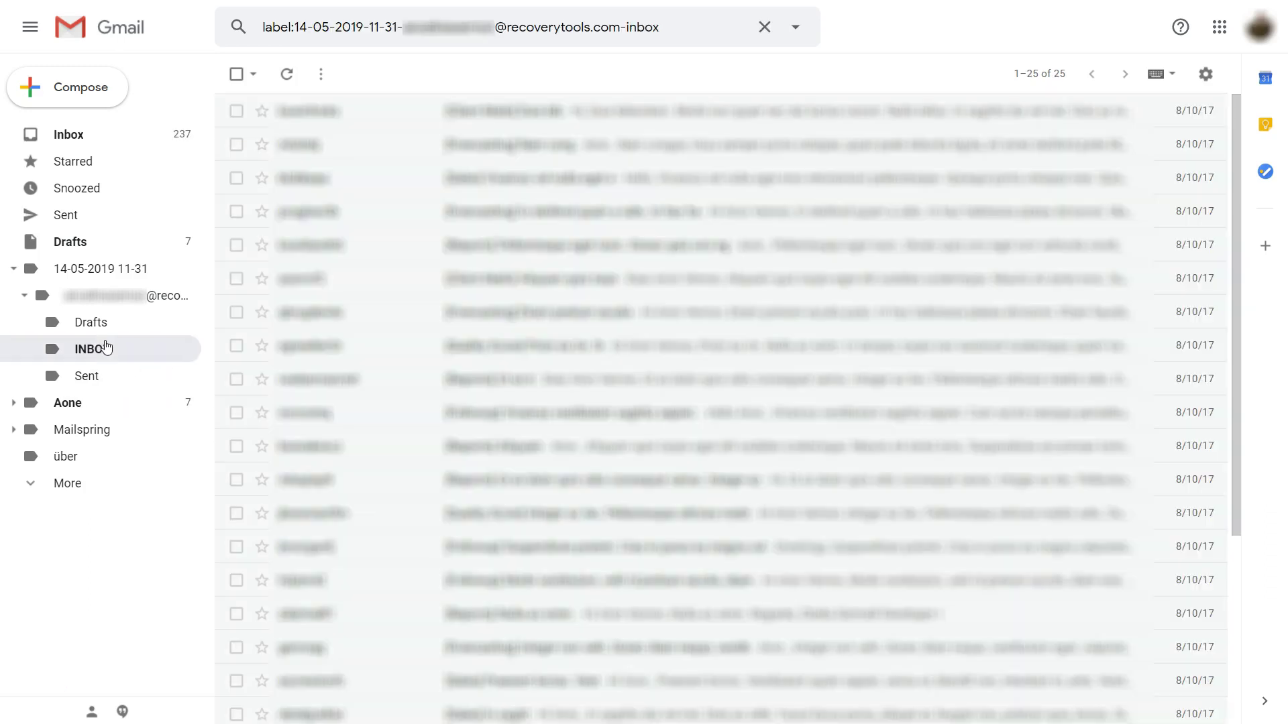